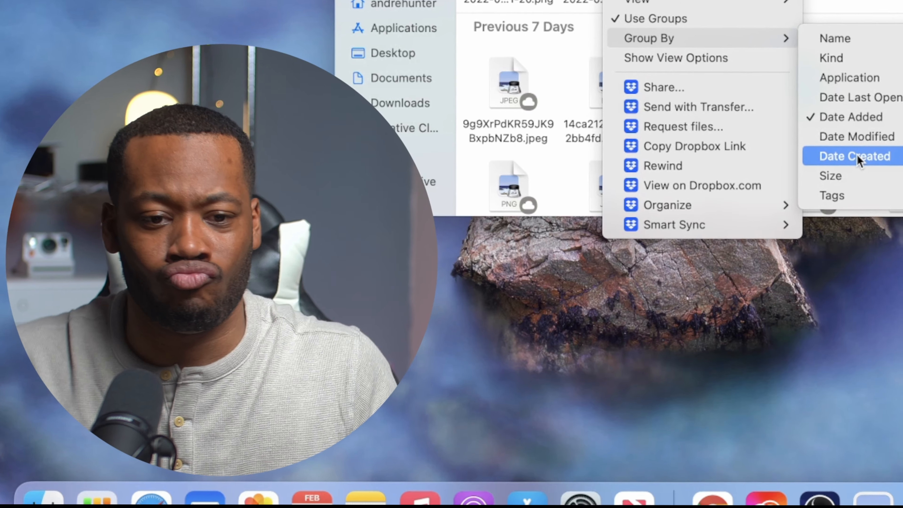
# Try grouping the files in the Screenshots folder by Date Created.
pyautogui.click(522, 302)
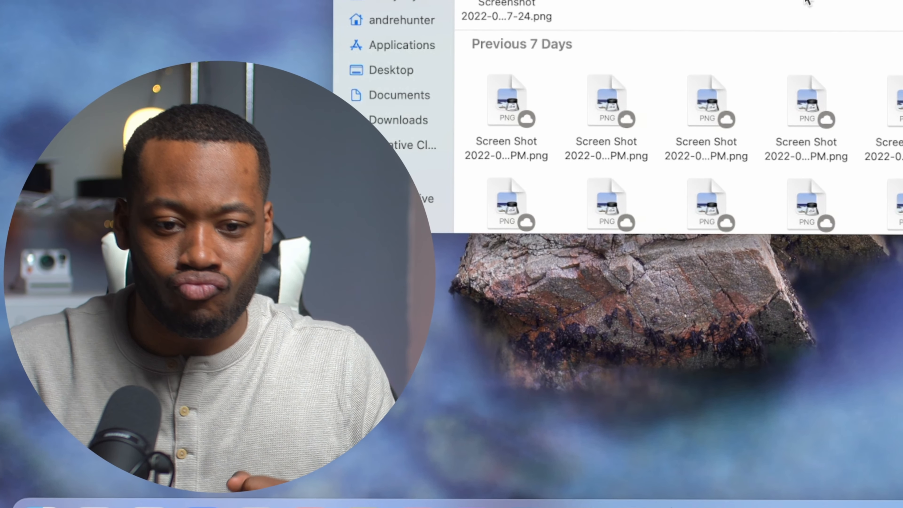
pyautogui.rightClick(806, 2)
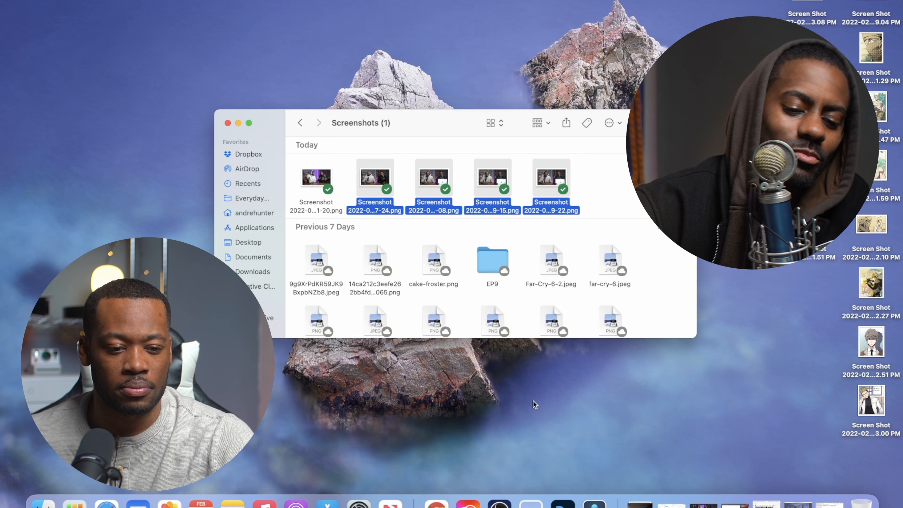
pyautogui.click(585, 186)
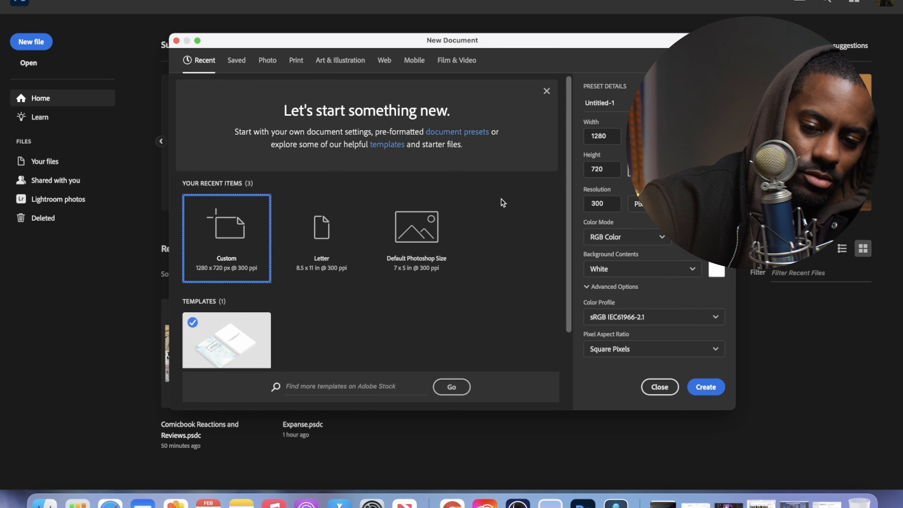
# Create a new document in inches, 11 wide by 8.5 high, at 300 resolution with a white background.
pyautogui.click(677, 136)
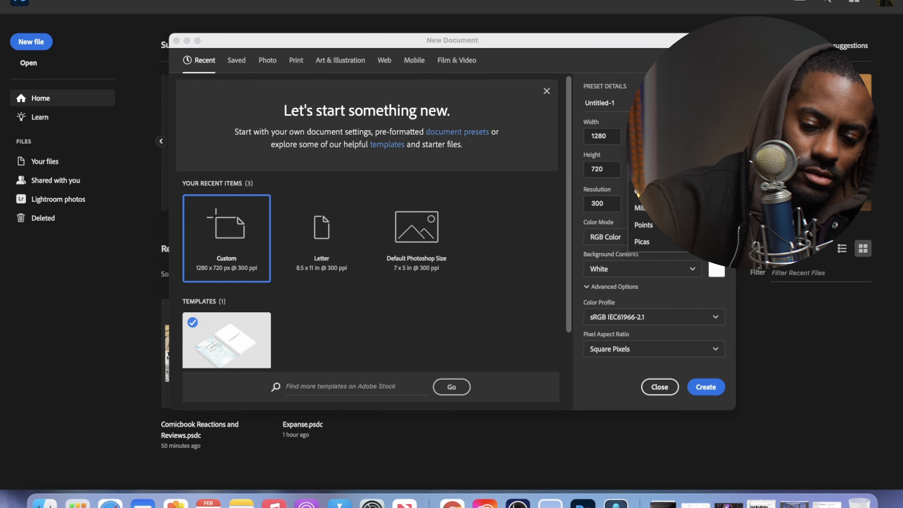
pyautogui.click(658, 174)
pyautogui.doubleClick(599, 169)
pyautogui.write('8.5')
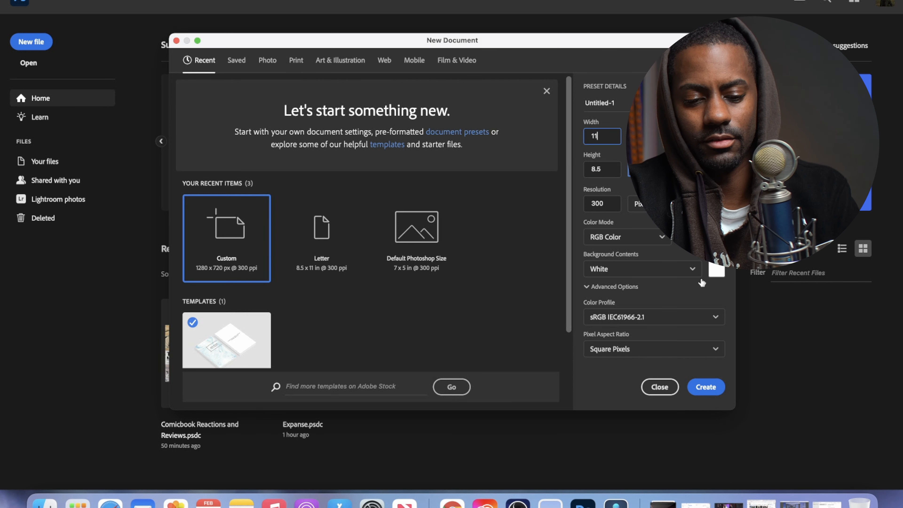
pyautogui.click(716, 385)
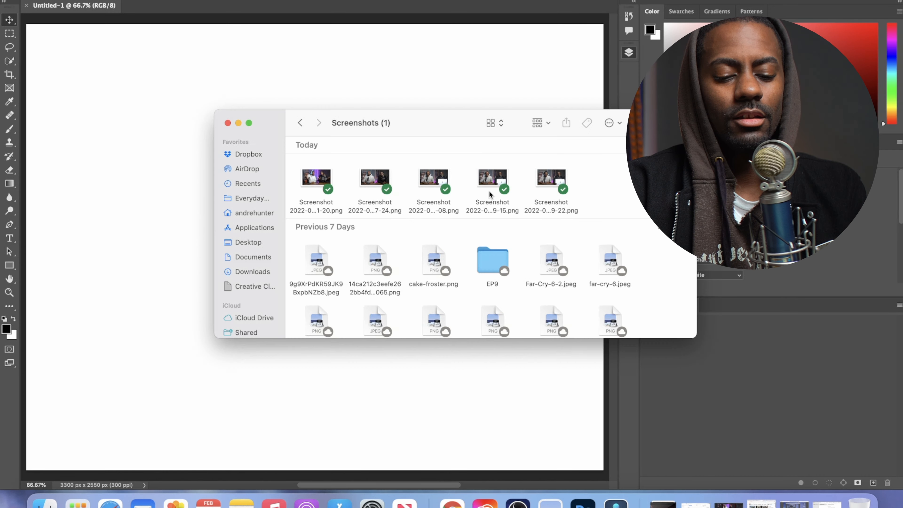
# Look over today's images in the Screenshots folder and select the one ending in 7-24.
pyautogui.moveTo(604, 179); pyautogui.dragTo(322, 180)
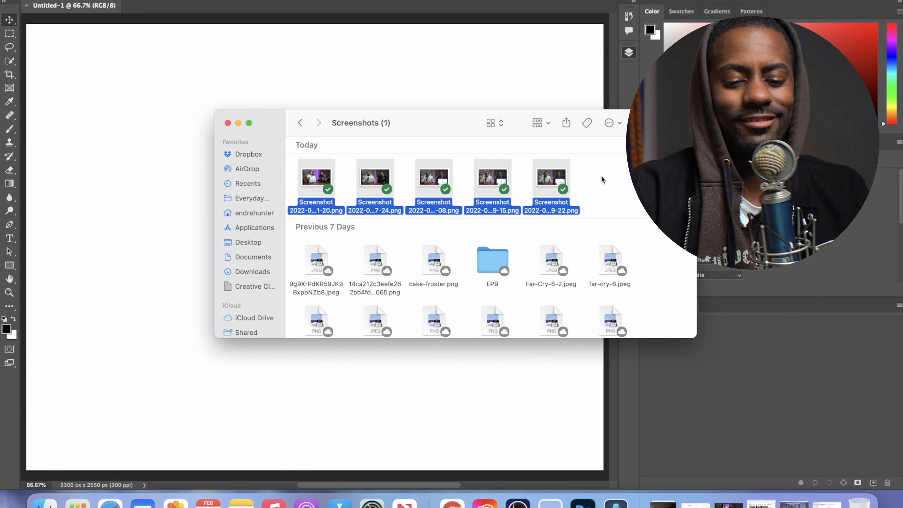
pyautogui.click(602, 176)
pyautogui.click(551, 180)
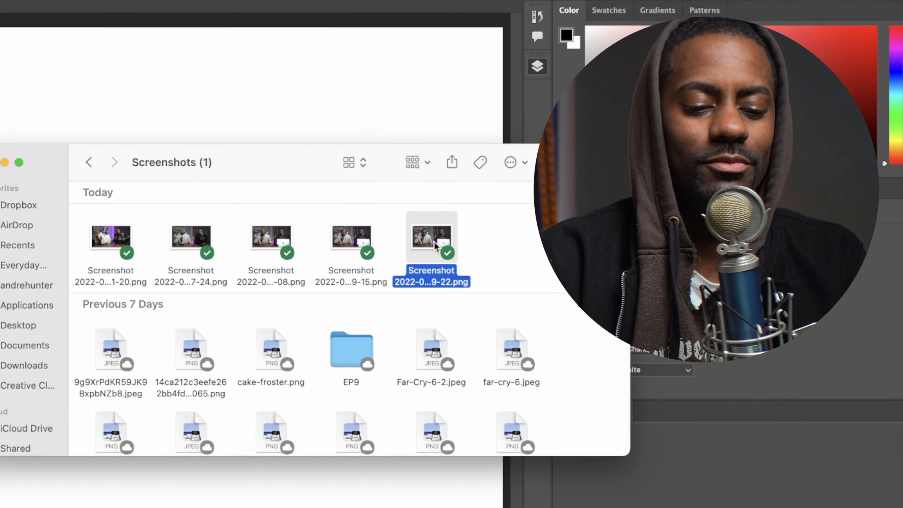
pyautogui.click(191, 236)
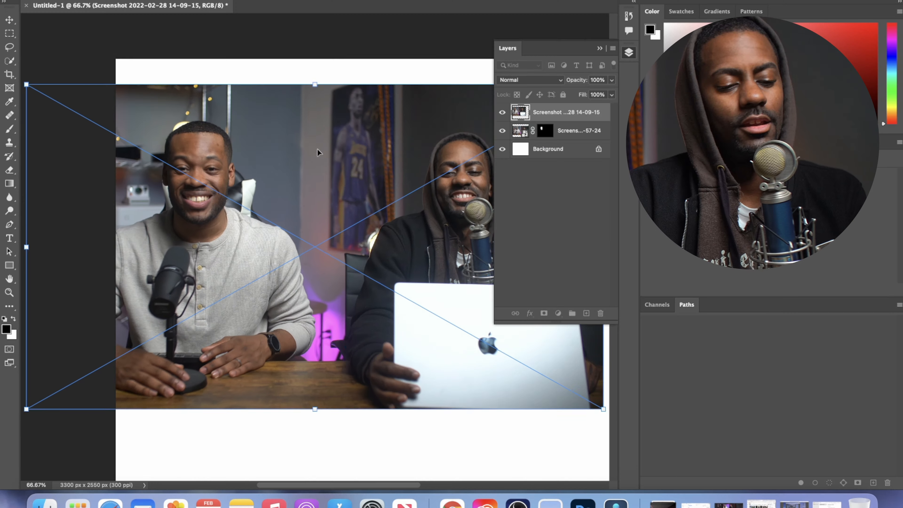
# Select everything around the smiling man's head on the 14-09-15 screenshot layer with the Quick Selection tool.
pyautogui.press('super+z')
pyautogui.press('super+shift+z')
pyautogui.moveTo(274, 148); pyautogui.dragTo(374, 166)
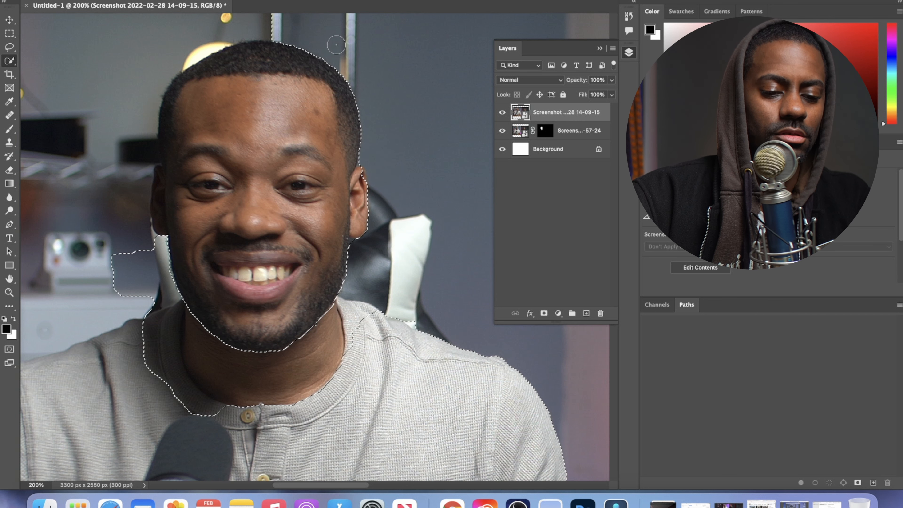
pyautogui.moveTo(174, 56)
pyautogui.mouseDown()
pyautogui.moveTo(152, 88)
pyautogui.moveTo(148, 121)
pyautogui.mouseUp()
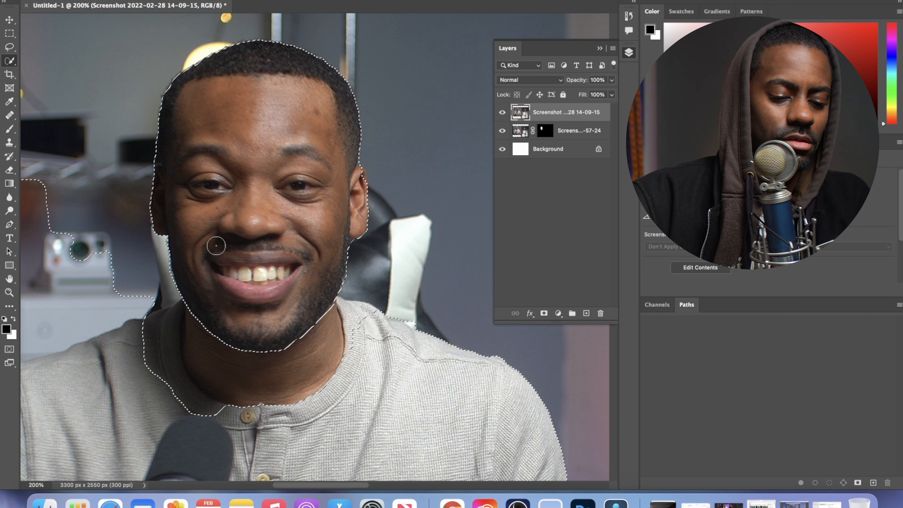
pyautogui.press('super+minus')
pyautogui.press('super+minus')
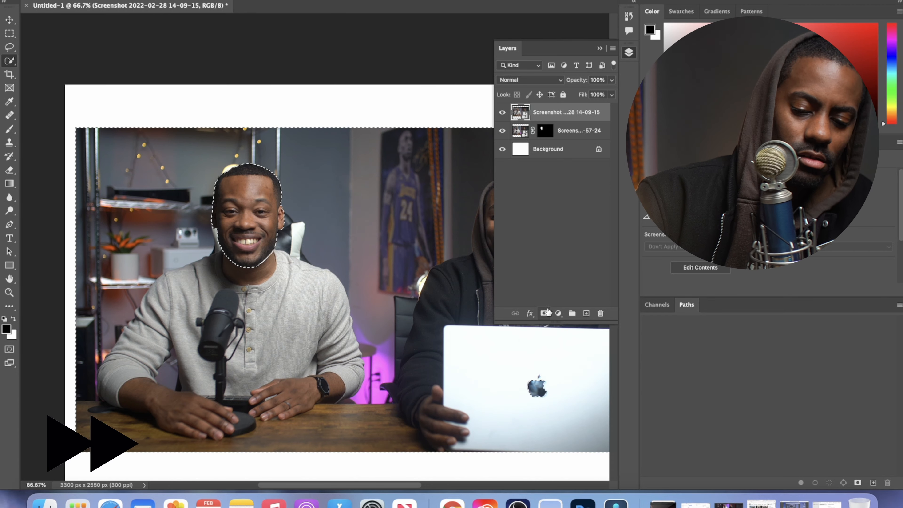
# Invert the selection, mask the 14-09-15 layer down to the smiling face, and duplicate the masked layer.
pyautogui.press('super+shift+i')
pyautogui.click(544, 314)
pyautogui.press('b')
pyautogui.press('super+j')
# Draw a rectangular marquee around the smiling face and hide the 14-09-15 and 57-24 layers below the copy.
pyautogui.press('m')
pyautogui.moveTo(198, 161); pyautogui.dragTo(300, 274)
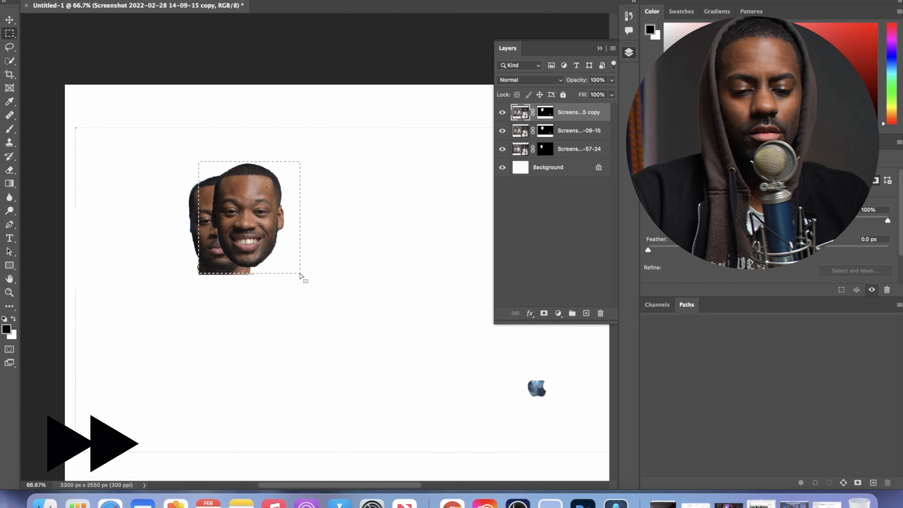
pyautogui.click(502, 130)
pyautogui.click(502, 149)
# Try to copy the marquee-selected smiling face from the duplicated layer onto its own layer.
pyautogui.rightClick(578, 112)
pyautogui.click(407, 255)
pyautogui.press('super+j')
pyautogui.press('super+z')
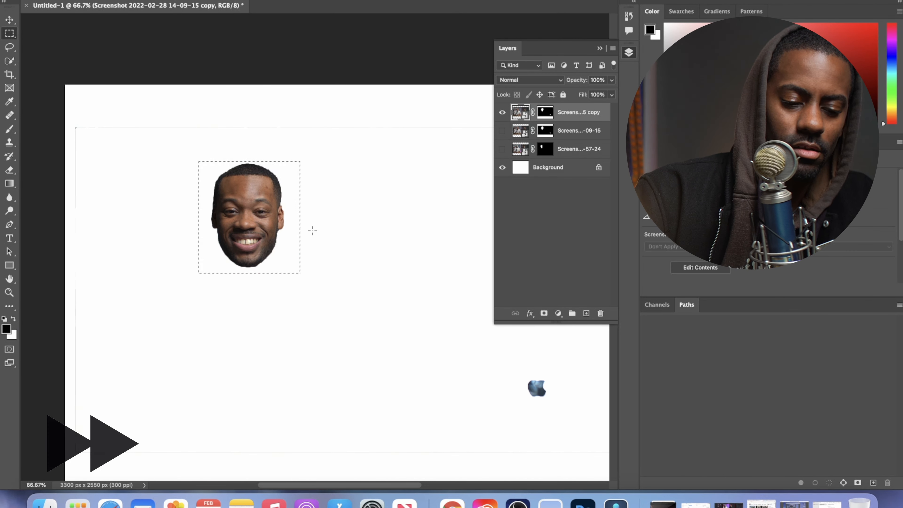
# Clear the selection and brush the stray laptop logo out of the duplicated smiling face layer's mask.
pyautogui.press('super+d')
pyautogui.press('super+minus')
pyautogui.press('super+minus')
pyautogui.press('super+minus')
pyautogui.press('b')
pyautogui.click(545, 112)
pyautogui.click(398, 300)
pyautogui.press('v')
pyautogui.press('super+plus')
pyautogui.press('super+plus')
pyautogui.press('super+plus')
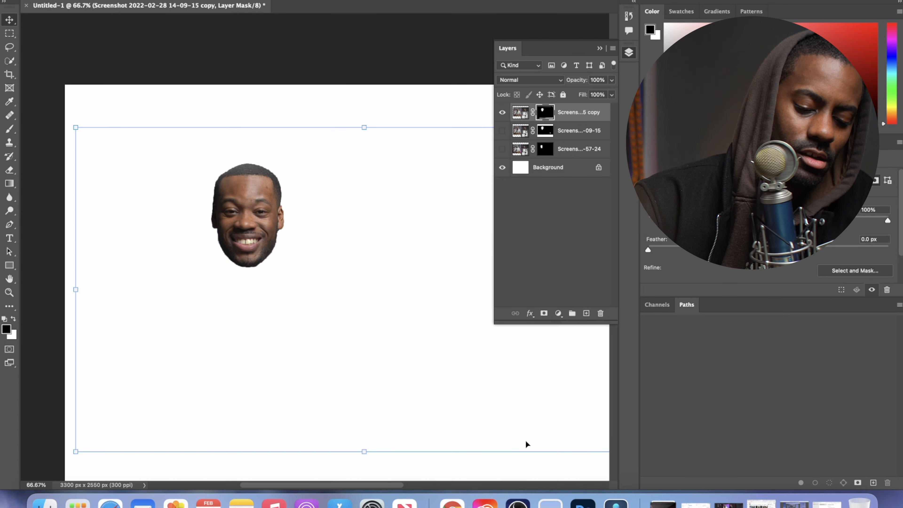
# Switch to Finder, preview the screenshot ending in 9-22, and place it as the top layer of the Photoshop document.
pyautogui.click(45, 503)
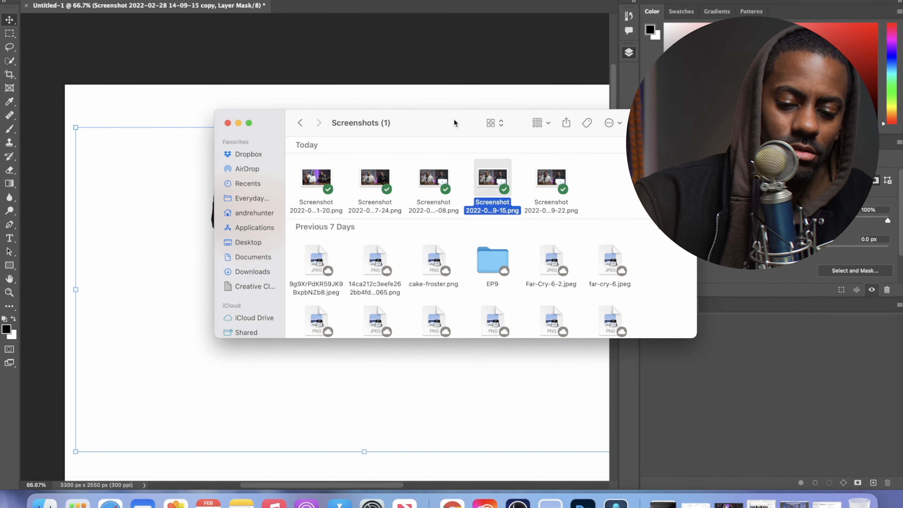
pyautogui.click(542, 173)
pyautogui.press('space')
pyautogui.press('space')
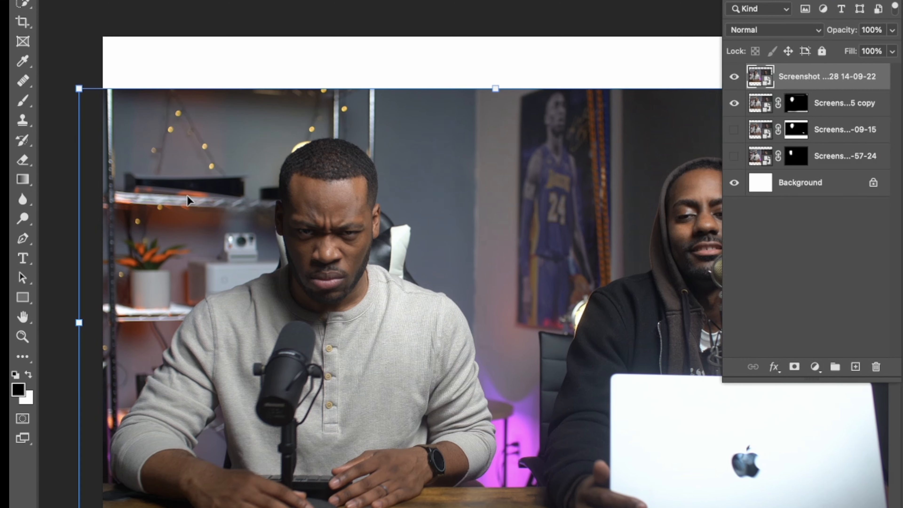
# Outline the frowning man's head on the 14-09-22 layer with the Quick Selection tool.
pyautogui.press('super+plus')
pyautogui.press('super+plus')
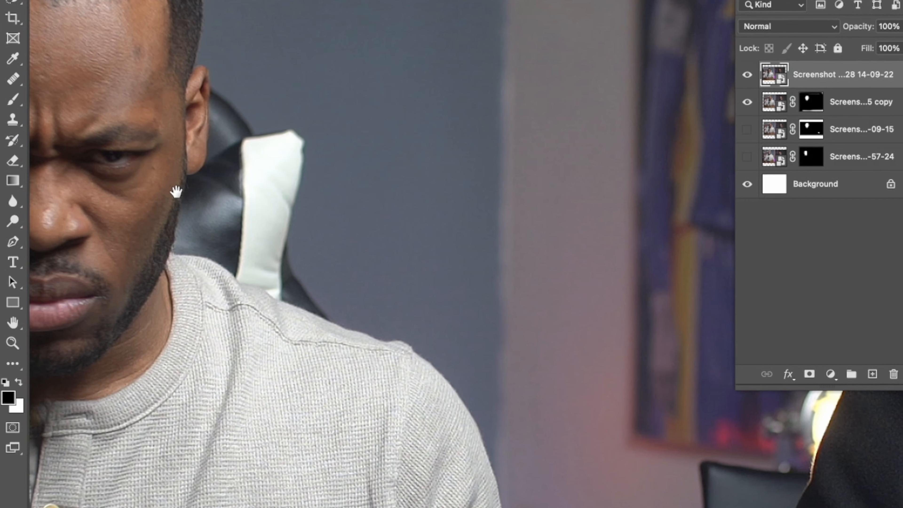
pyautogui.moveTo(178, 191); pyautogui.dragTo(465, 312)
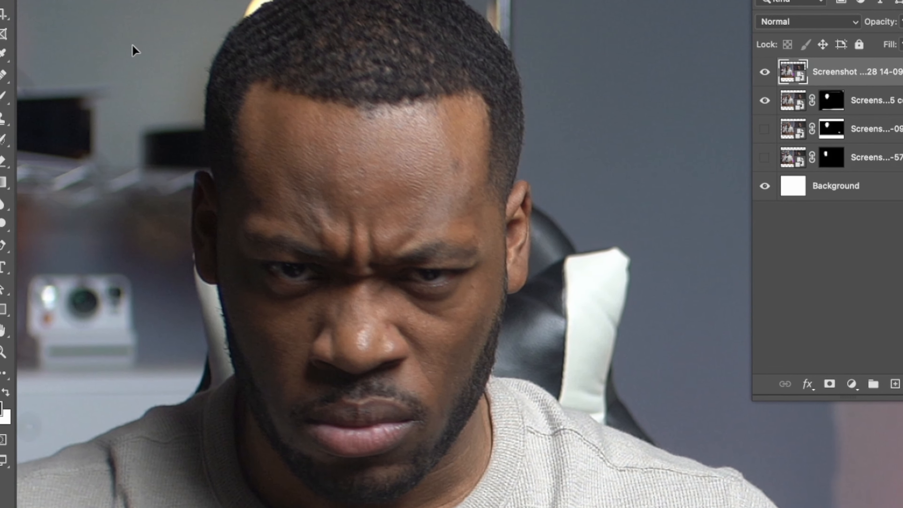
pyautogui.press('w')
pyautogui.moveTo(196, 64)
pyautogui.mouseDown()
pyautogui.moveTo(156, 78)
pyautogui.moveTo(177, 430)
pyautogui.moveTo(217, 480)
pyautogui.mouseUp()
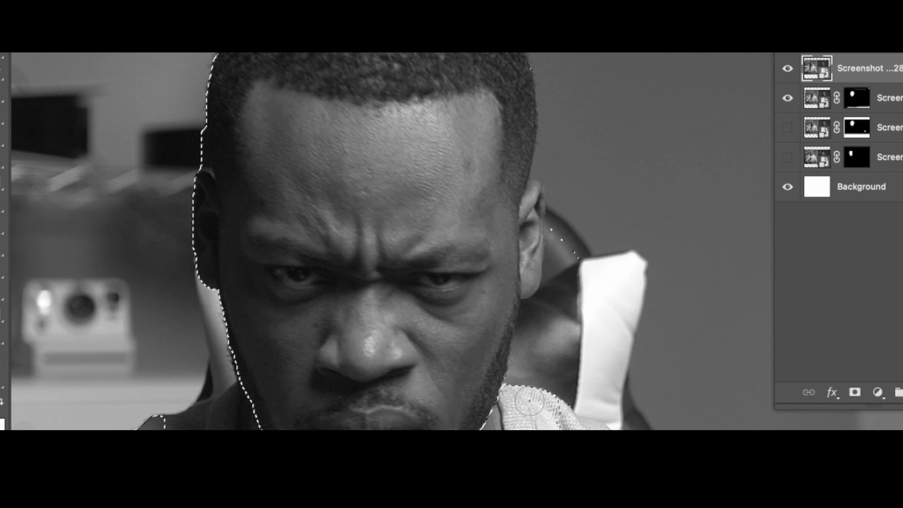
pyautogui.moveTo(530, 401)
pyautogui.mouseDown()
pyautogui.moveTo(588, 278)
pyautogui.moveTo(580, 230)
pyautogui.mouseUp()
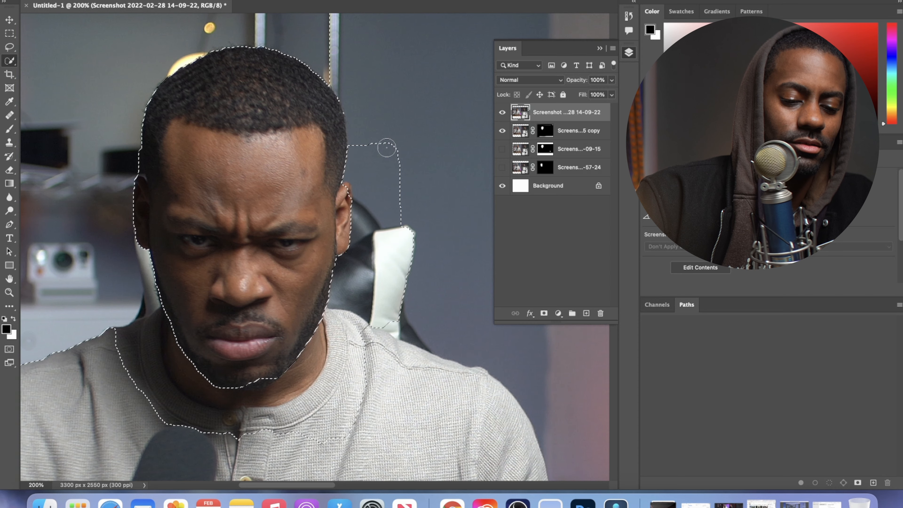
pyautogui.moveTo(383, 141); pyautogui.dragTo(351, 43)
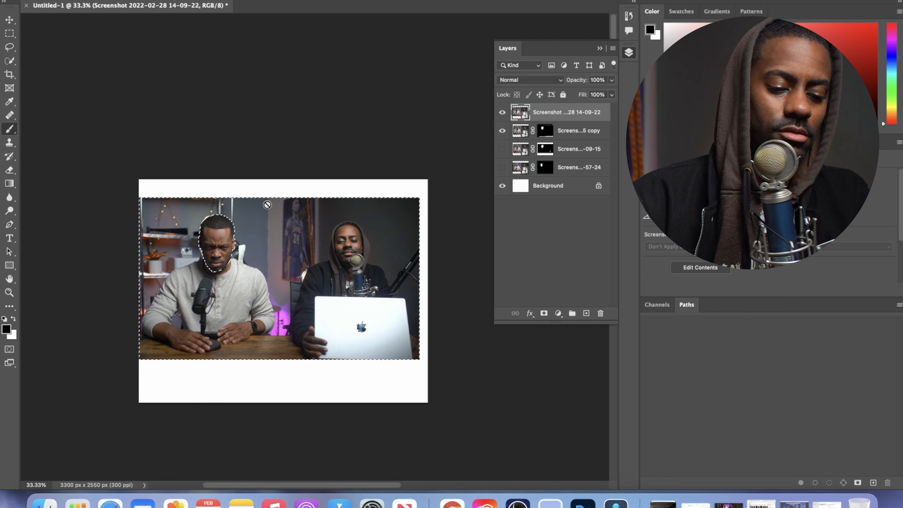
# Mask the 14-09-22 layer down to the frowning face and move it to the right of the smiling face.
pyautogui.click(543, 314)
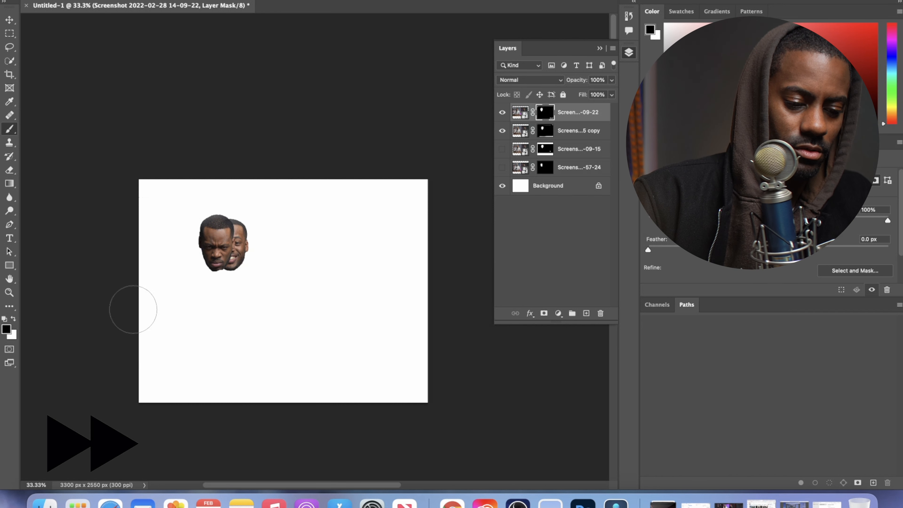
pyautogui.press('v')
pyautogui.moveTo(205, 202)
pyautogui.mouseDown()
pyautogui.moveTo(302, 204)
pyautogui.moveTo(342, 277)
pyautogui.mouseUp()
# Try to convert the 14-09-22 layer to a smart object and copy its marquee-selected face to a new layer.
pyautogui.press('m')
pyautogui.rightClick(570, 113)
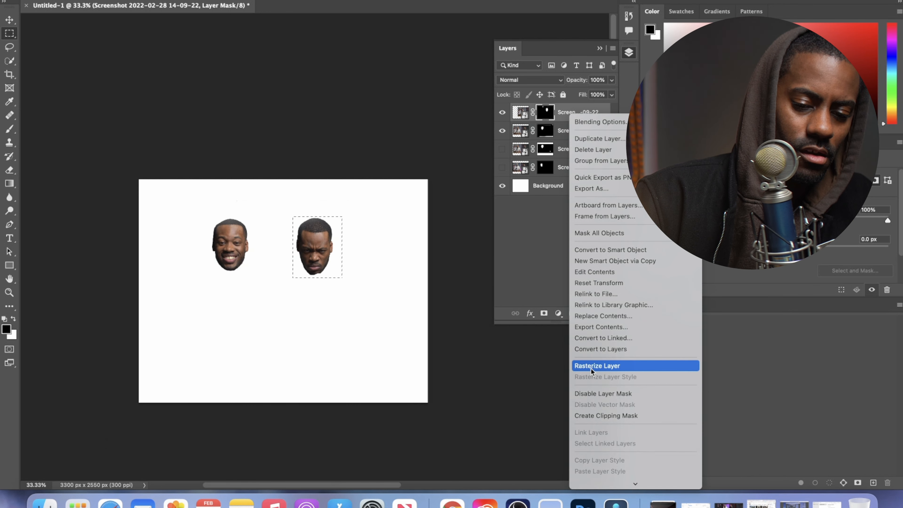
pyautogui.click(623, 250)
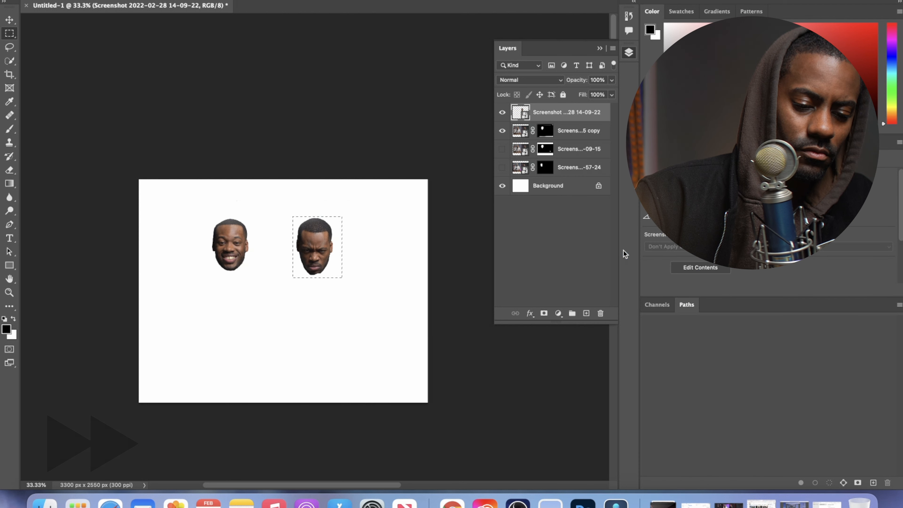
pyautogui.press('super+j')
pyautogui.press('super+z')
pyautogui.press('super+z')
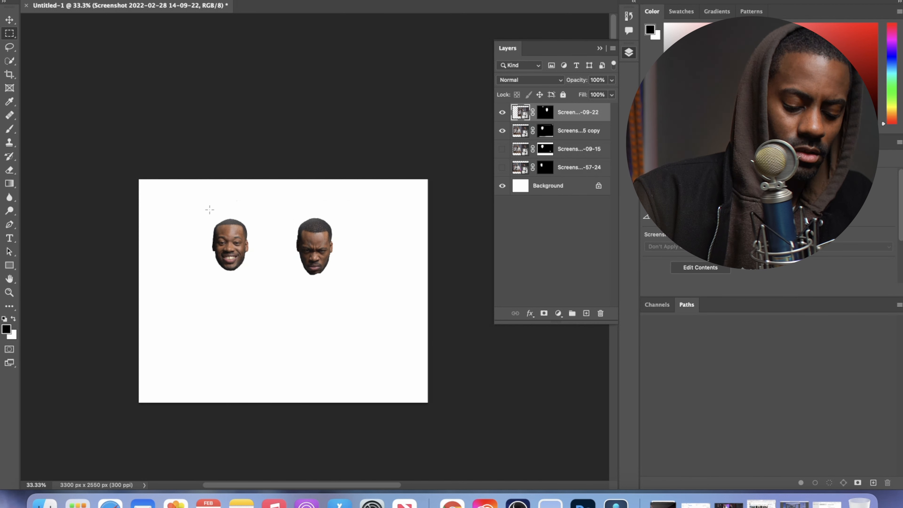
# Clear the selection around the smiling face and paint white on the 14-09-22 layer's mask to restore the frowning face's chin edge.
pyautogui.press('super+plus')
pyautogui.moveTo(186, 213); pyautogui.dragTo(284, 238)
pyautogui.moveTo(300, 281); pyautogui.dragTo(218, 287)
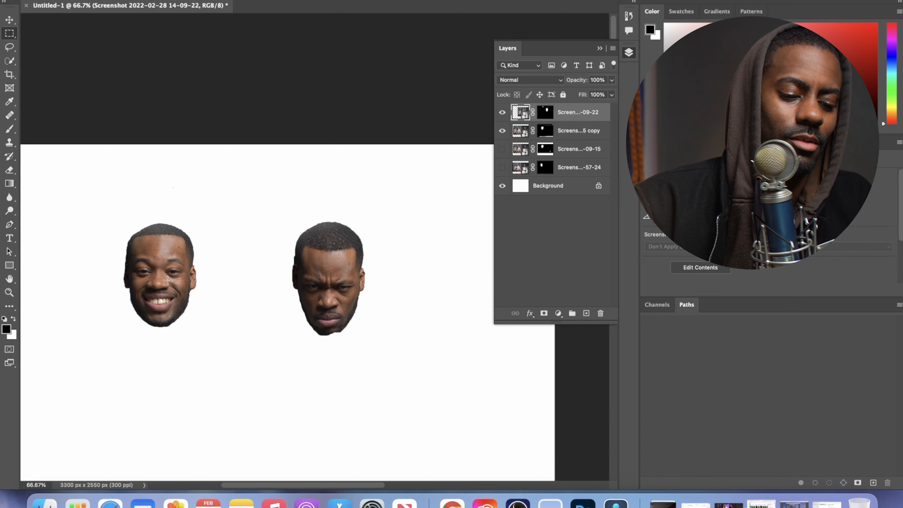
pyautogui.moveTo(160, 276); pyautogui.dragTo(210, 298)
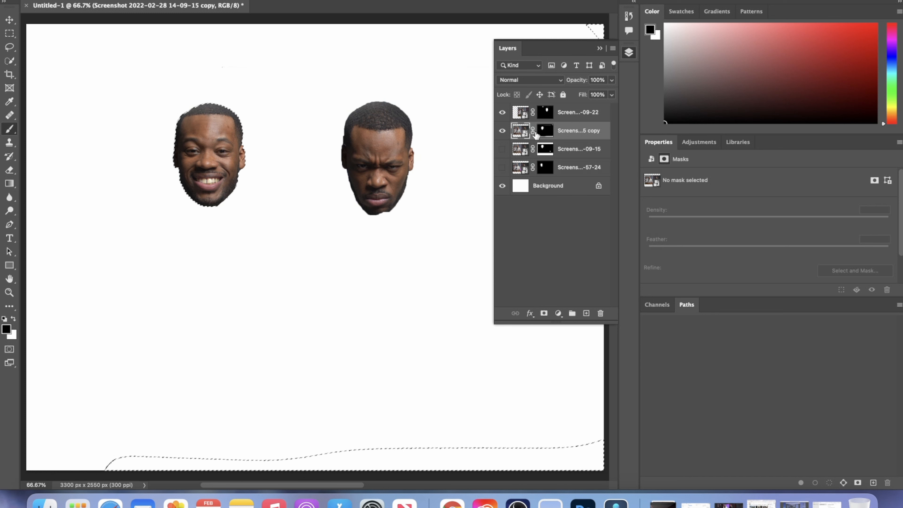
pyautogui.click(545, 131)
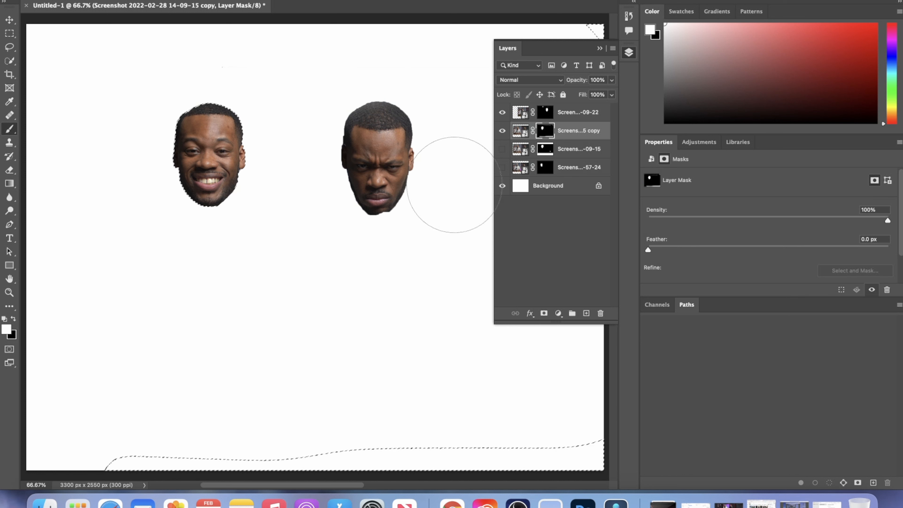
pyautogui.press('x')
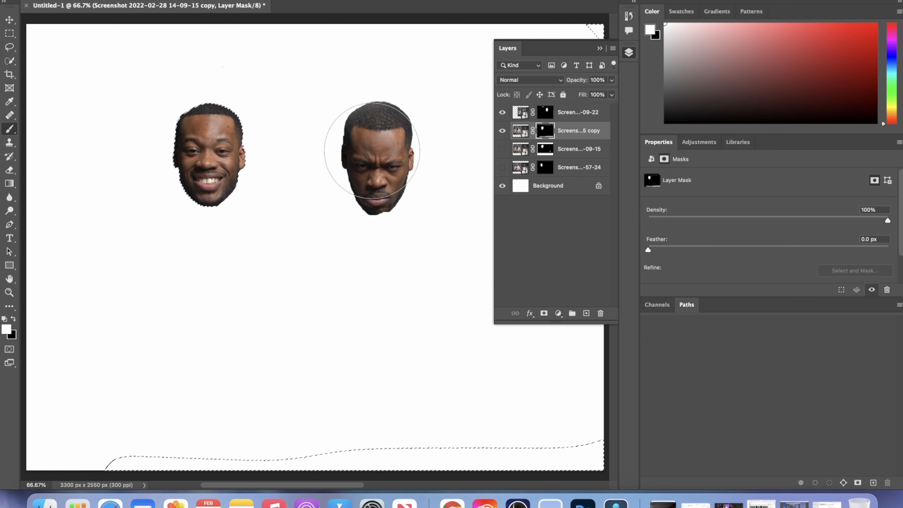
pyautogui.press('super+d')
pyautogui.click(544, 112)
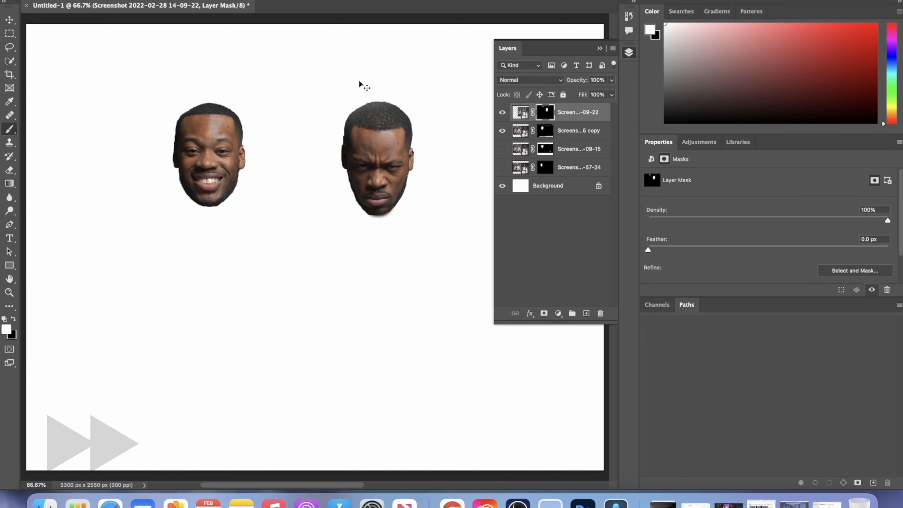
pyautogui.press('super+minus')
# Paint black over the leftover stray areas on the masks of both face layers.
pyautogui.keyDown('super'); pyautogui.click(236, 159); pyautogui.keyUp('super')
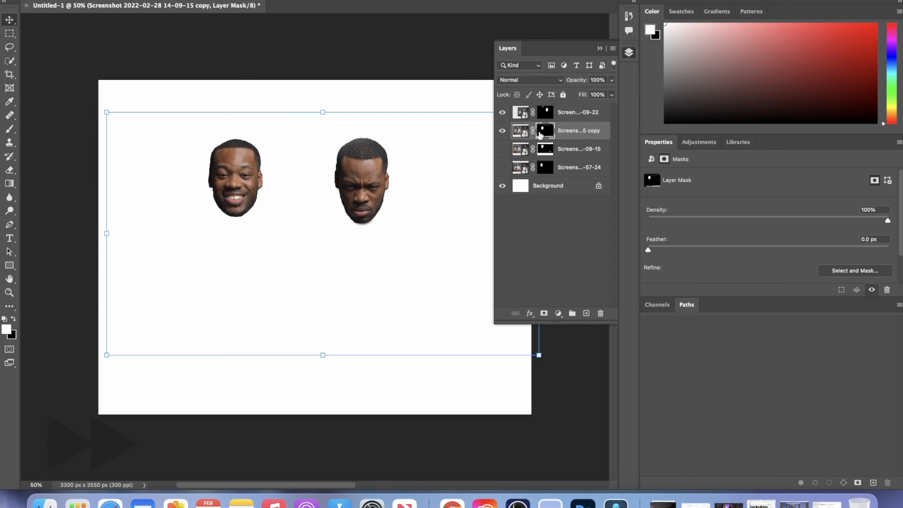
pyautogui.keyDown('ctrl'); pyautogui.keyDown('alt'); pyautogui.moveTo(414, 338); pyautogui.dragTo(444, 339); pyautogui.keyUp('alt'); pyautogui.keyUp('ctrl')
pyautogui.press('x')
pyautogui.hscroll(6, 467, 73)
pyautogui.click(545, 112)
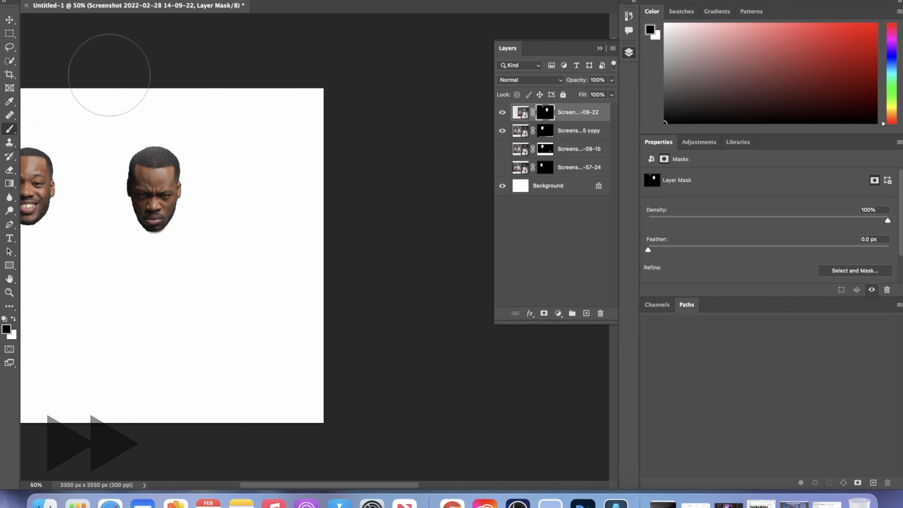
pyautogui.hscroll(-4, 203, 88)
pyautogui.moveTo(191, 77); pyautogui.dragTo(181, 73)
pyautogui.press('x')
pyautogui.press('v')
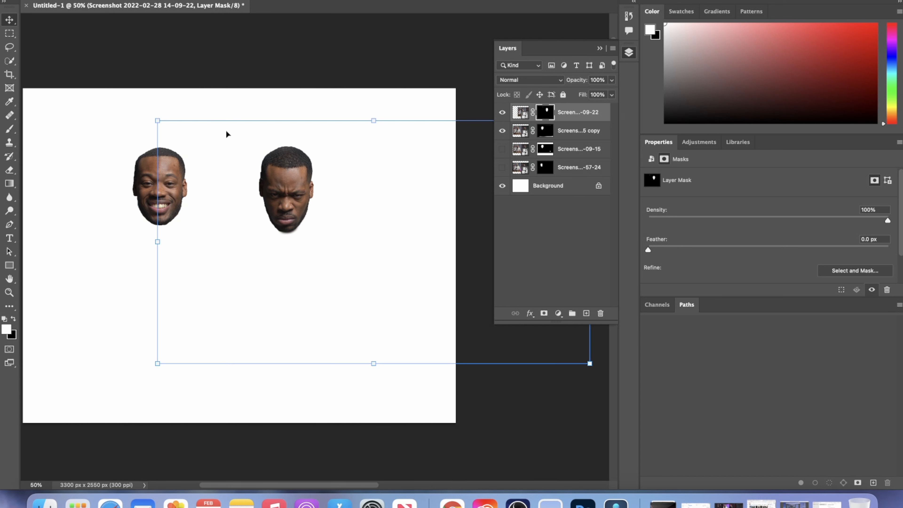
# Open Neural Filters for the smiling face layer and turn on the Smart Portrait filter.
pyautogui.click(570, 133)
pyautogui.click(569, 116)
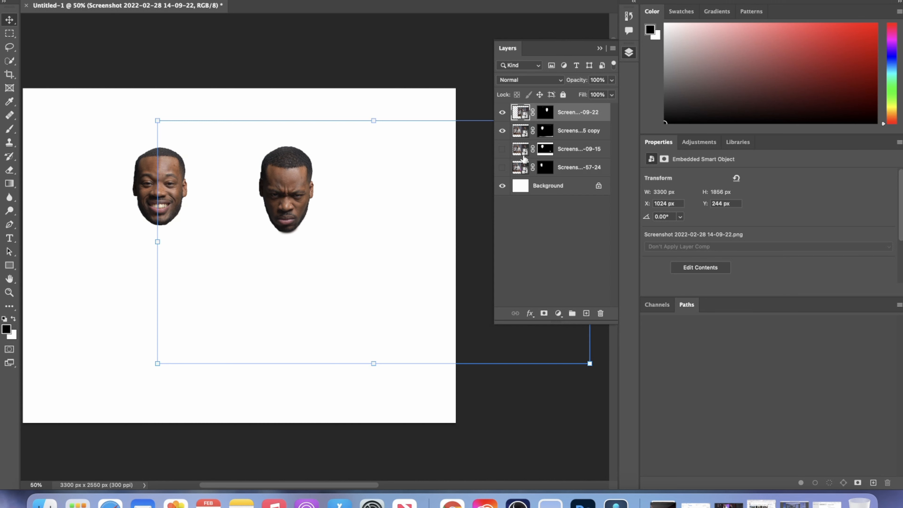
pyautogui.click(572, 130)
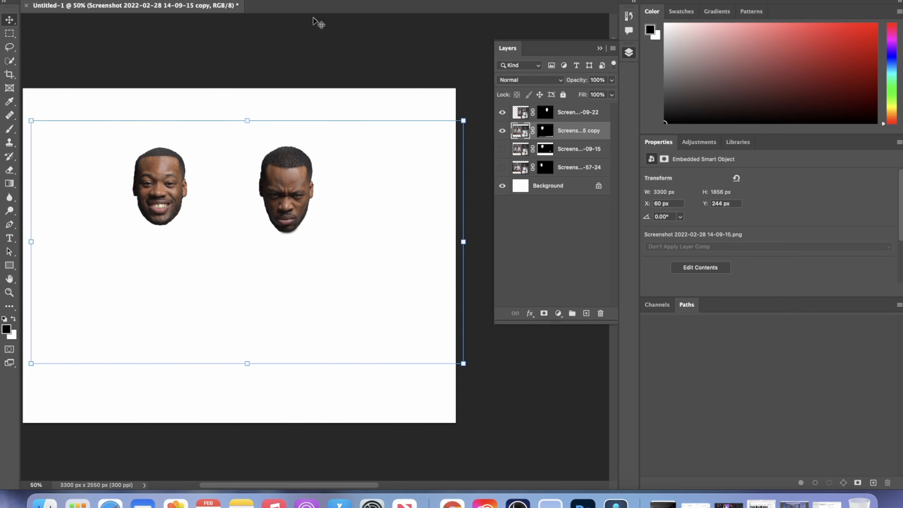
pyautogui.click(241, 0)
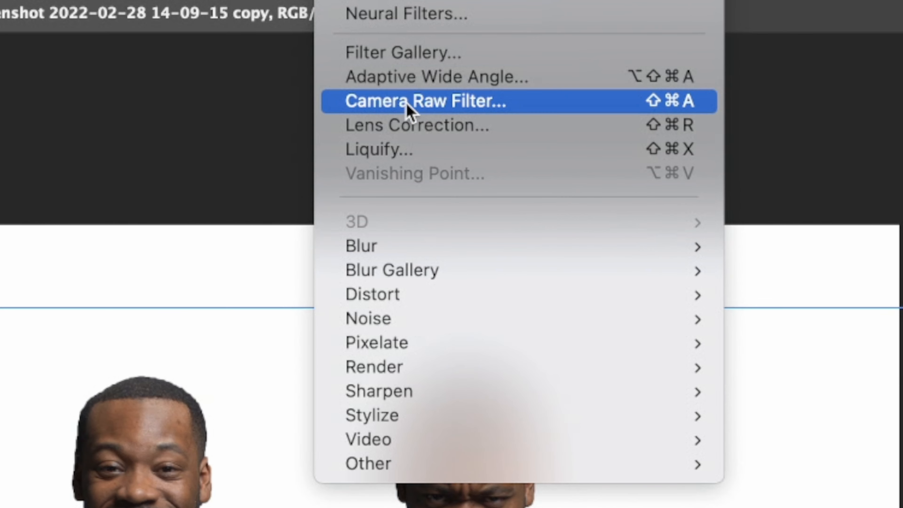
pyautogui.click(419, 19)
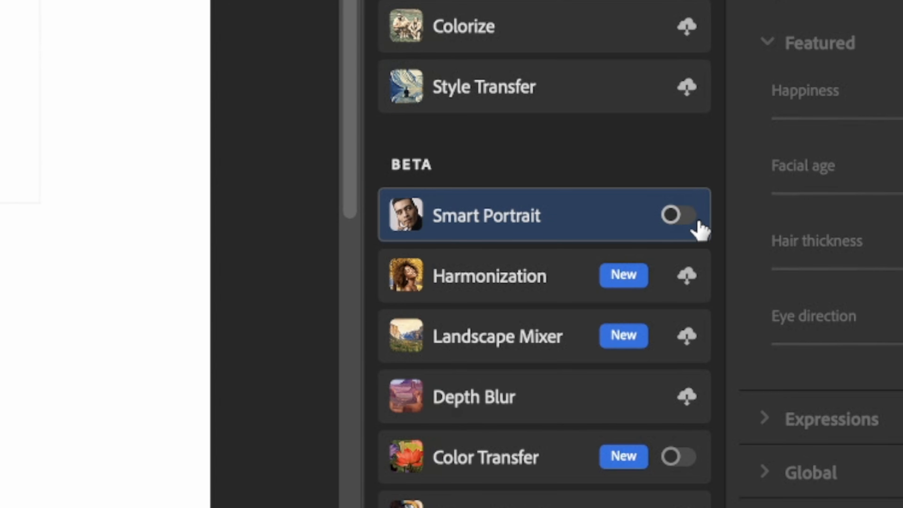
pyautogui.click(674, 217)
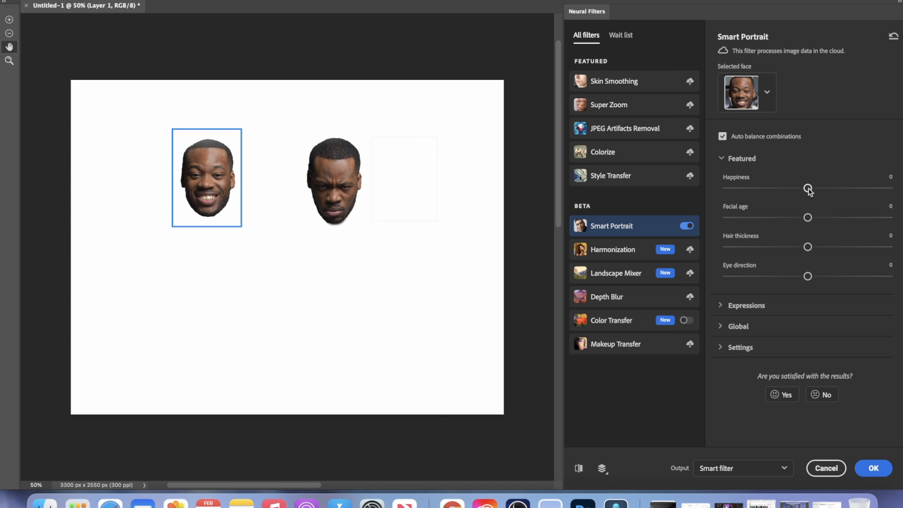
# Lower the smiling face's Happiness in Smart Portrait to -2.
pyautogui.moveTo(808, 190); pyautogui.dragTo(805, 190)
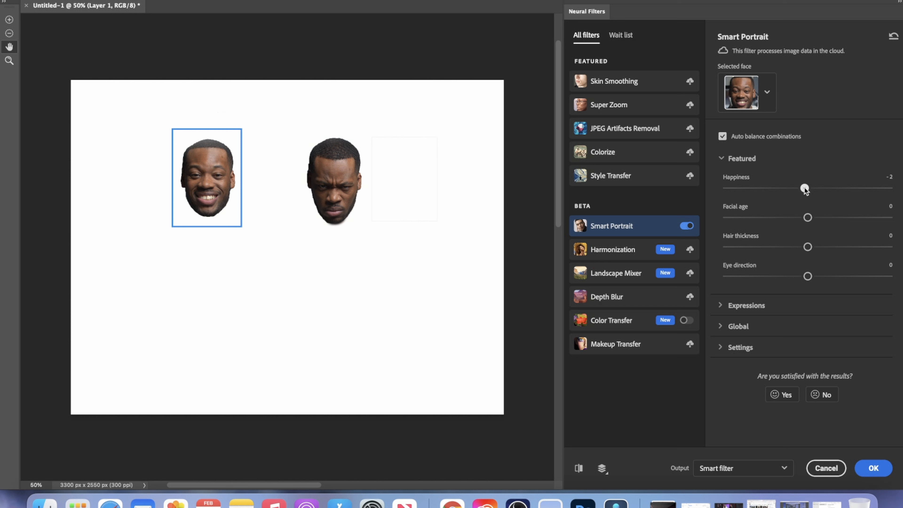